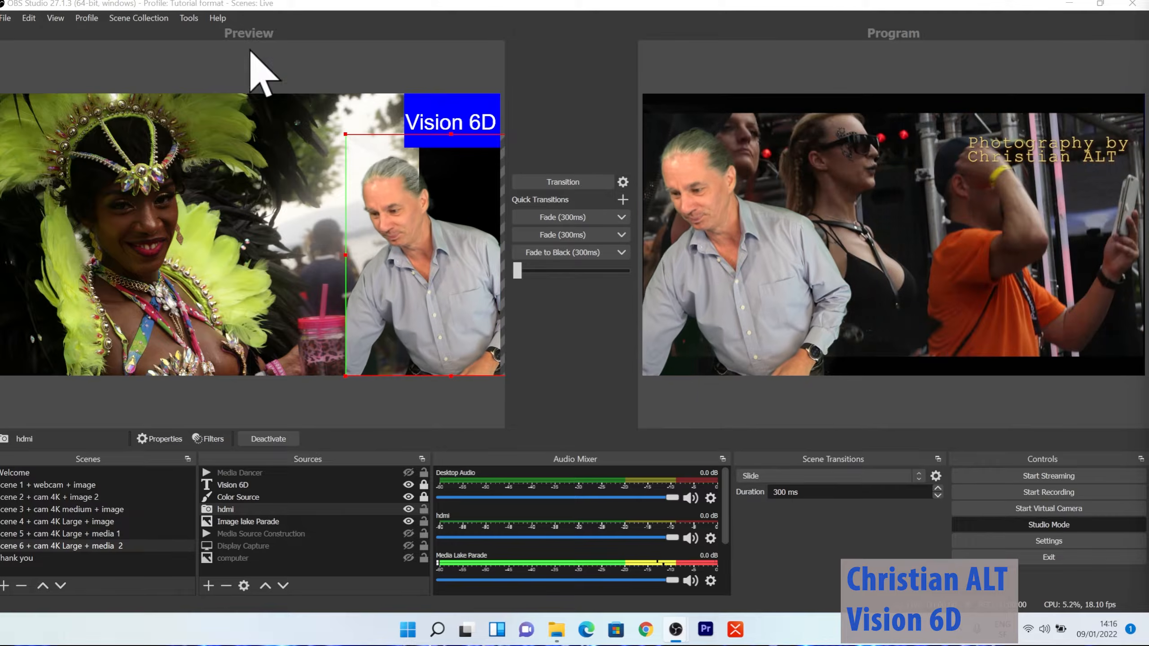
Transition the previewed Scene 6 + cam 4K Large + media 2 to the program output.
click(593, 185)
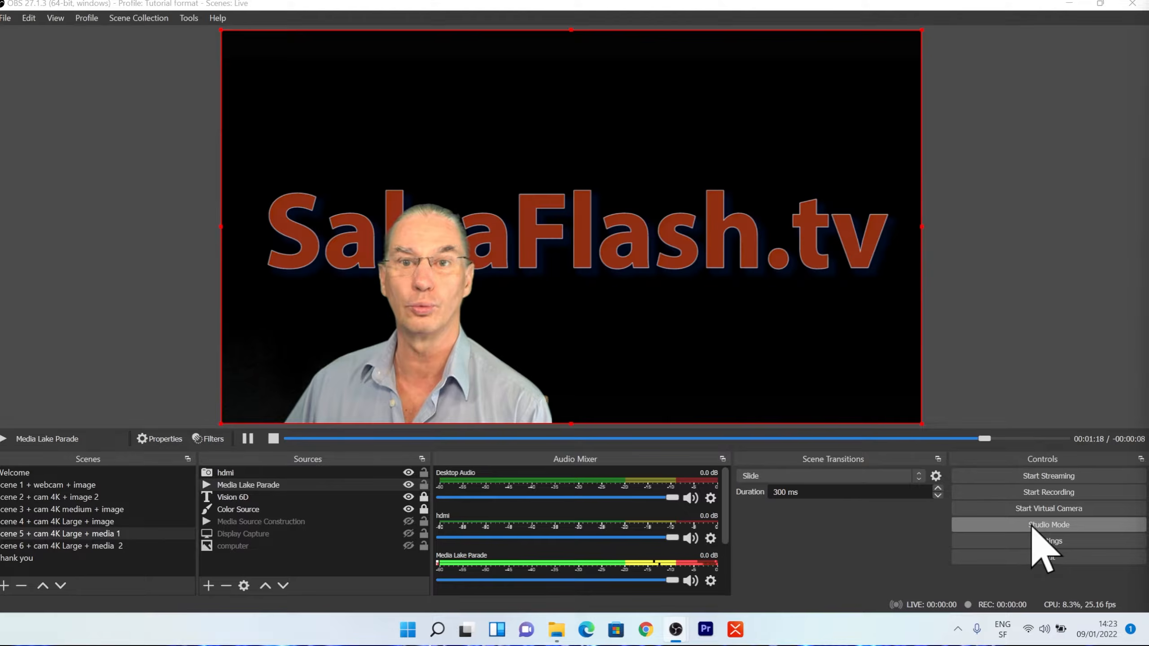
In Studio Mode, shift the hdmi camera of Scene 6 + cam 4K Large + media 2 to the left and transition the scene to the program.
click(1031, 526)
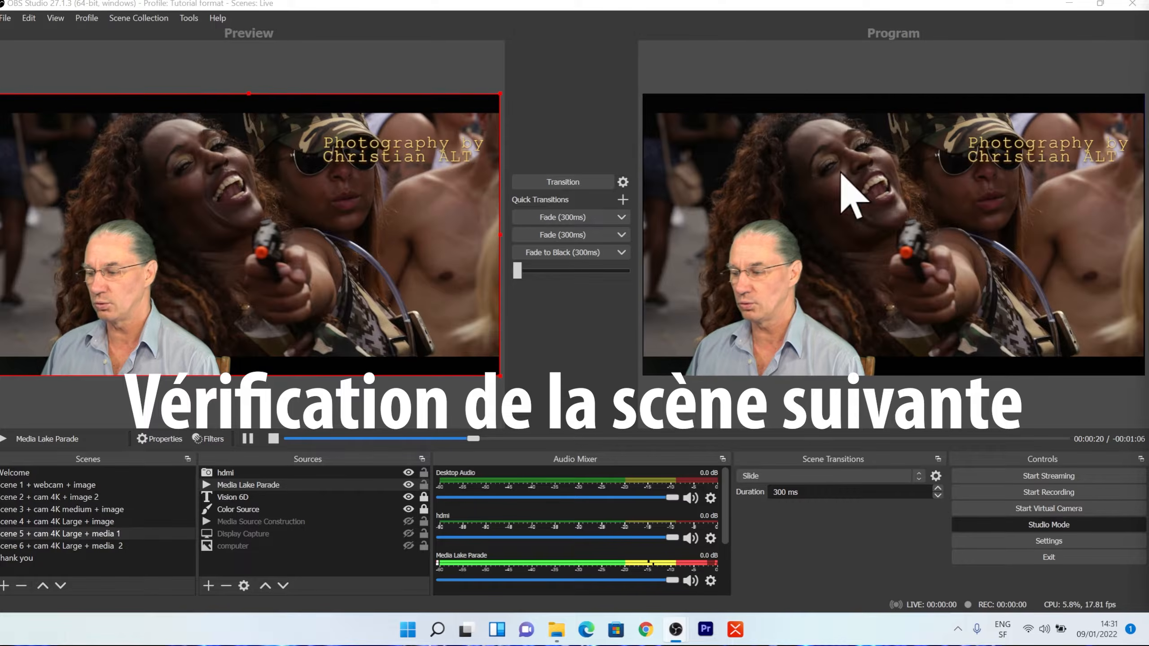
click(27, 546)
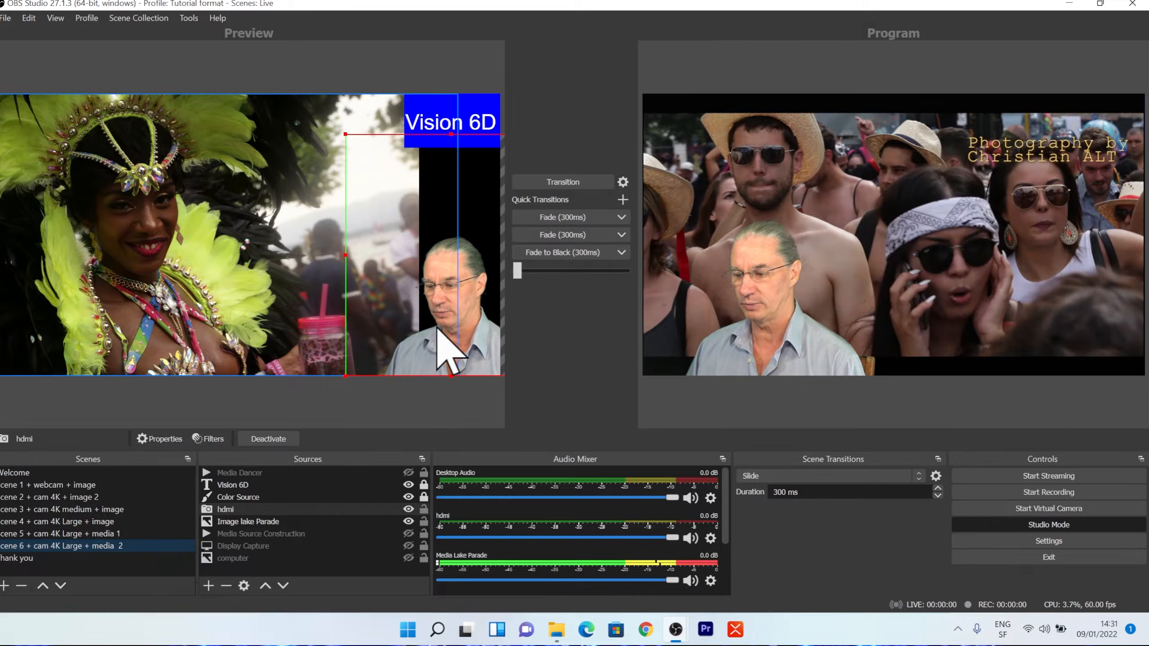
drag(438, 328, 390, 321)
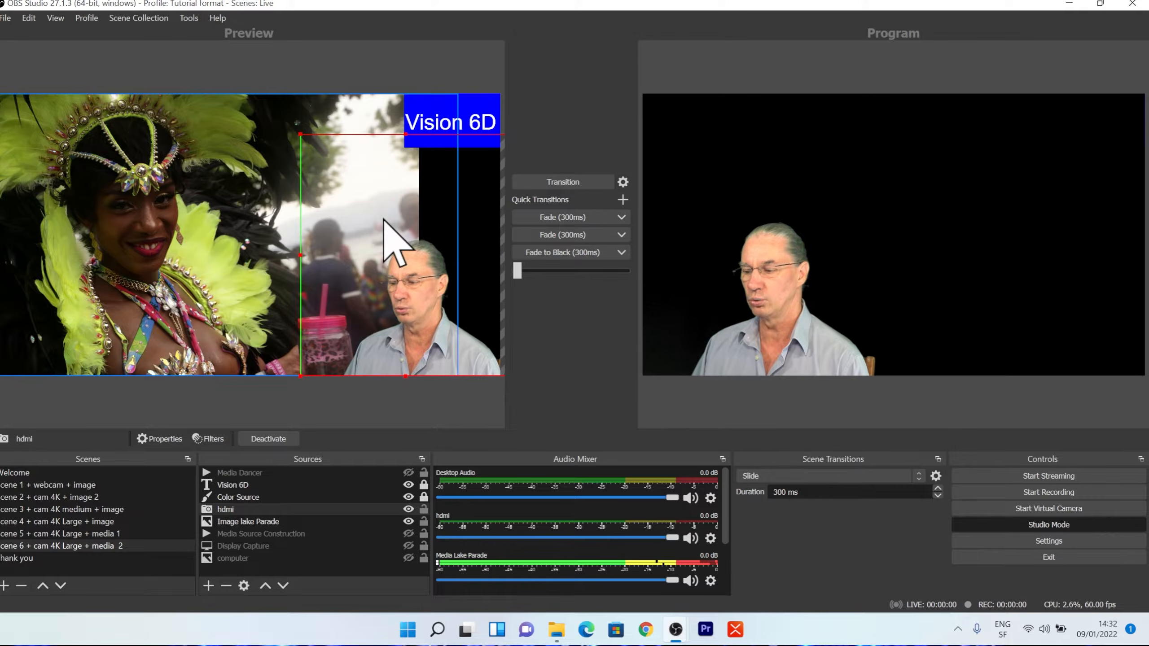
click(568, 183)
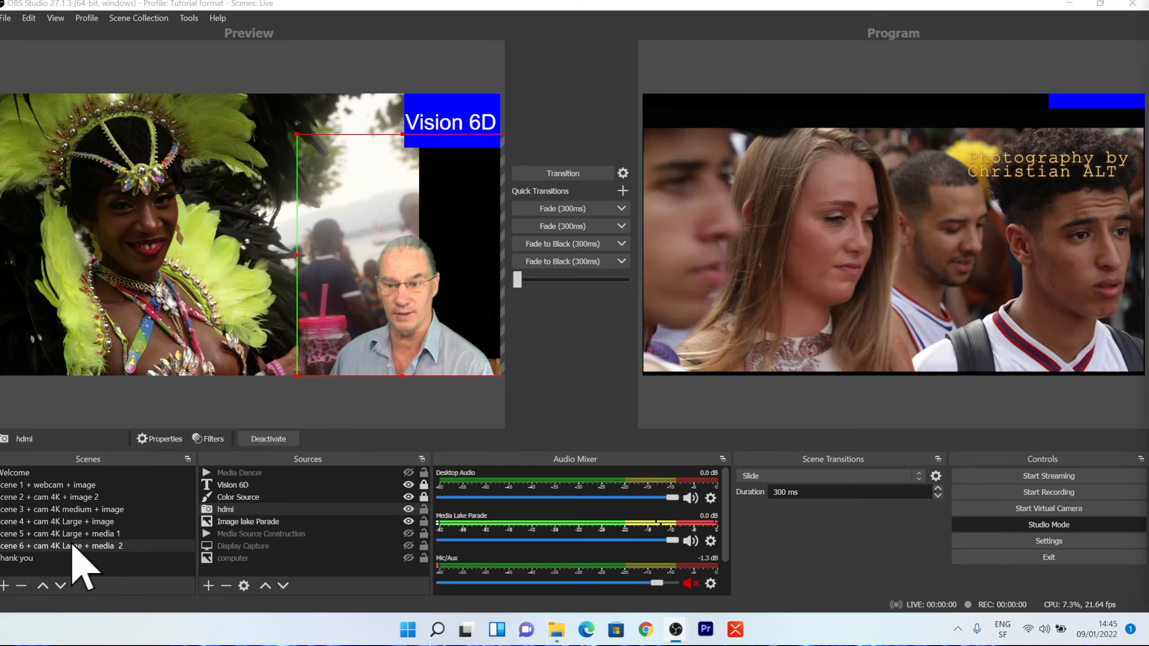
Duplicate Scene 5 + cam 4K Large + media 1 as "Scene 7 + cam 4K Large + media 3" and place it above Thank you.
click(75, 534)
right_click(74, 534)
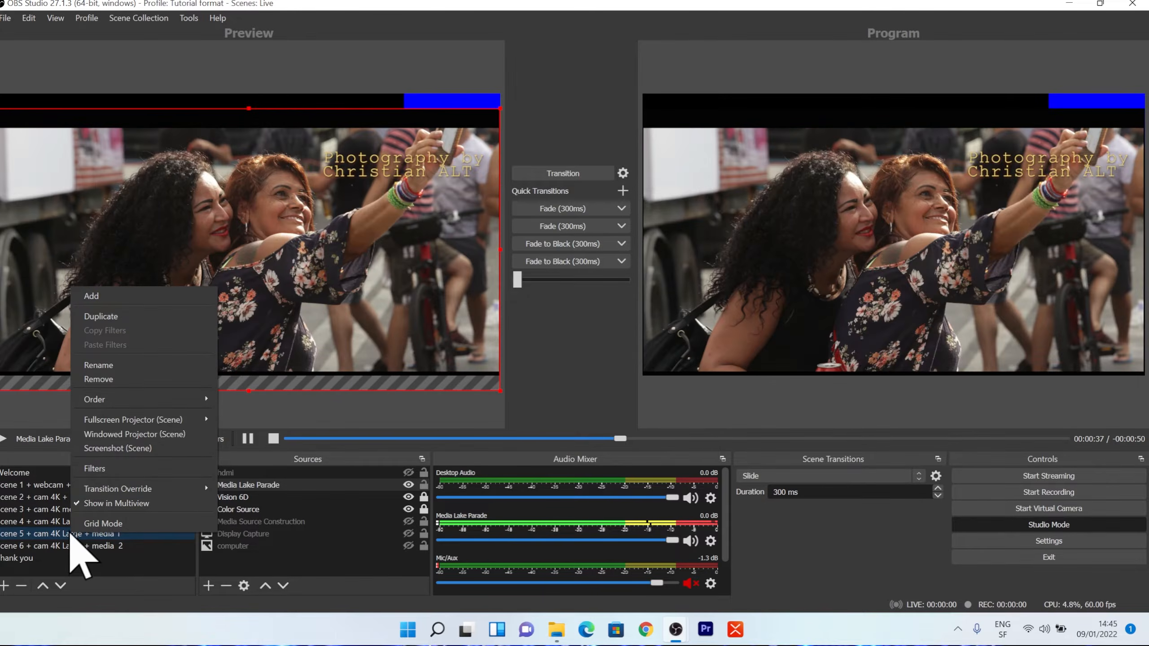
click(103, 316)
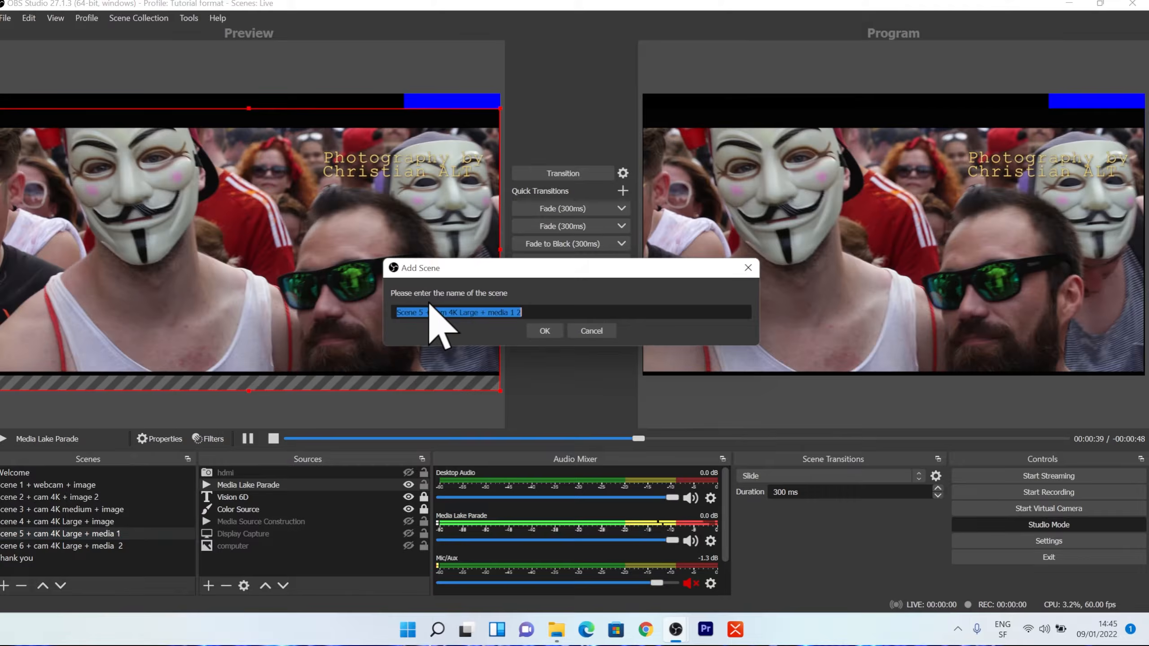
click(424, 312)
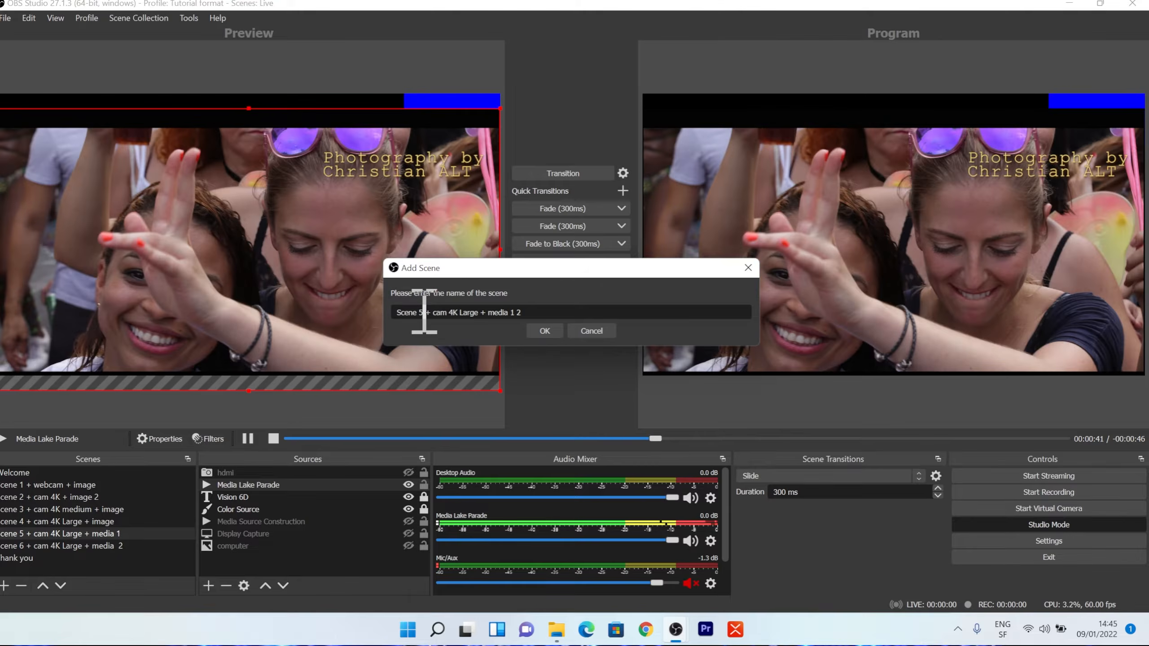
text(7)
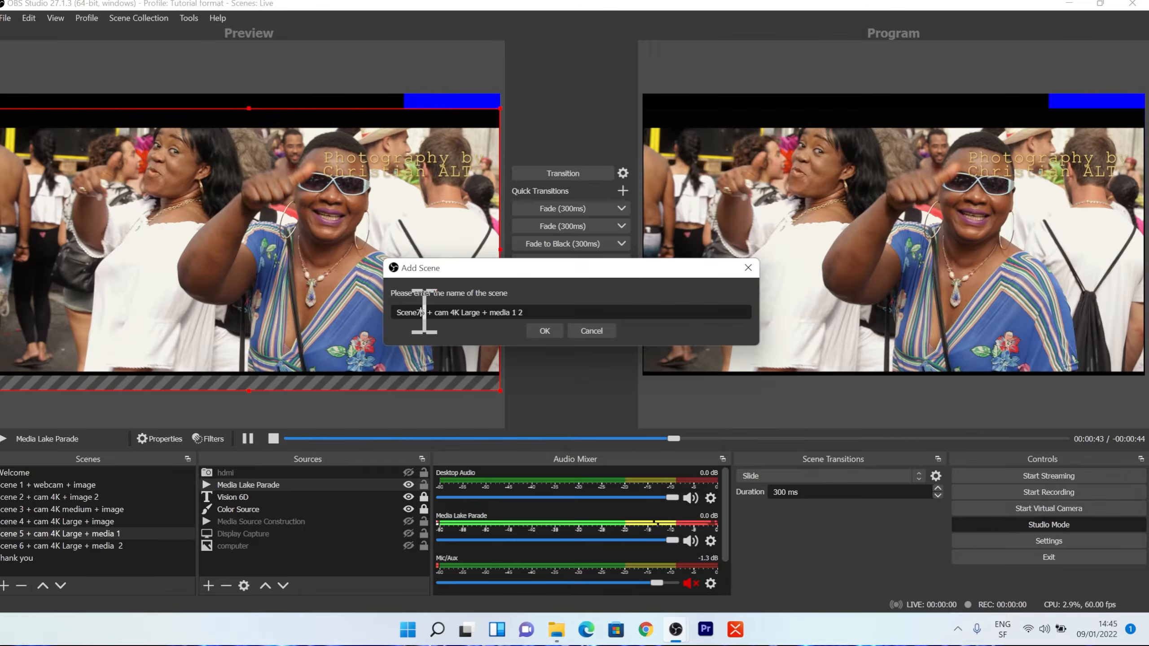
click(523, 313)
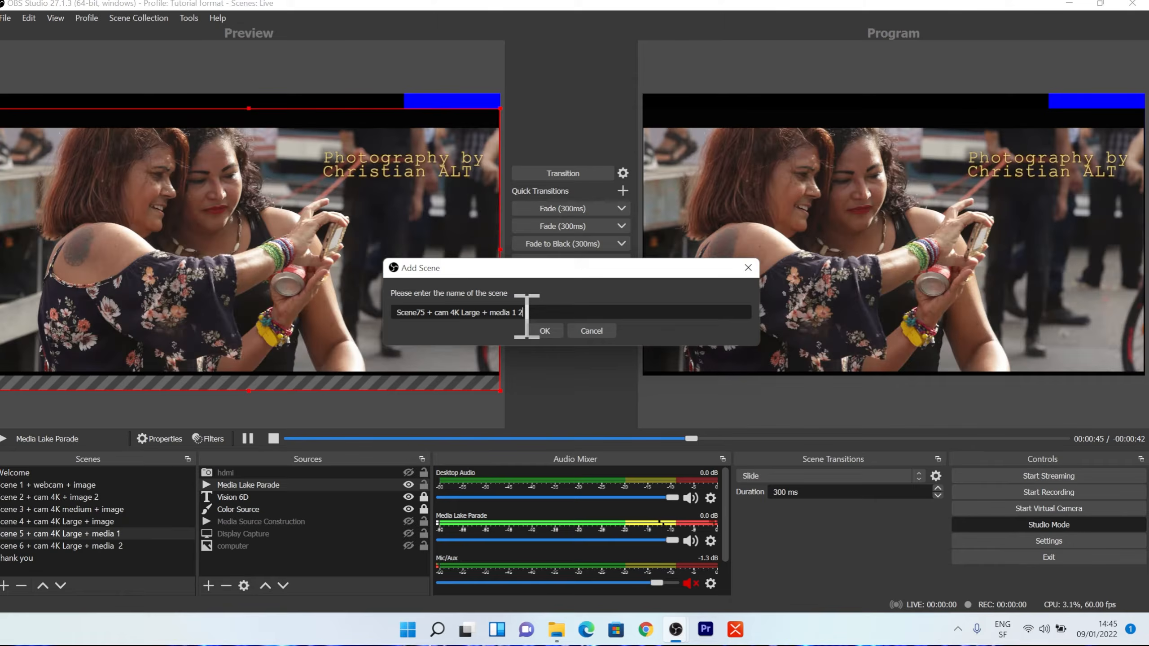
key(BackSpace)
key(BackSpace)
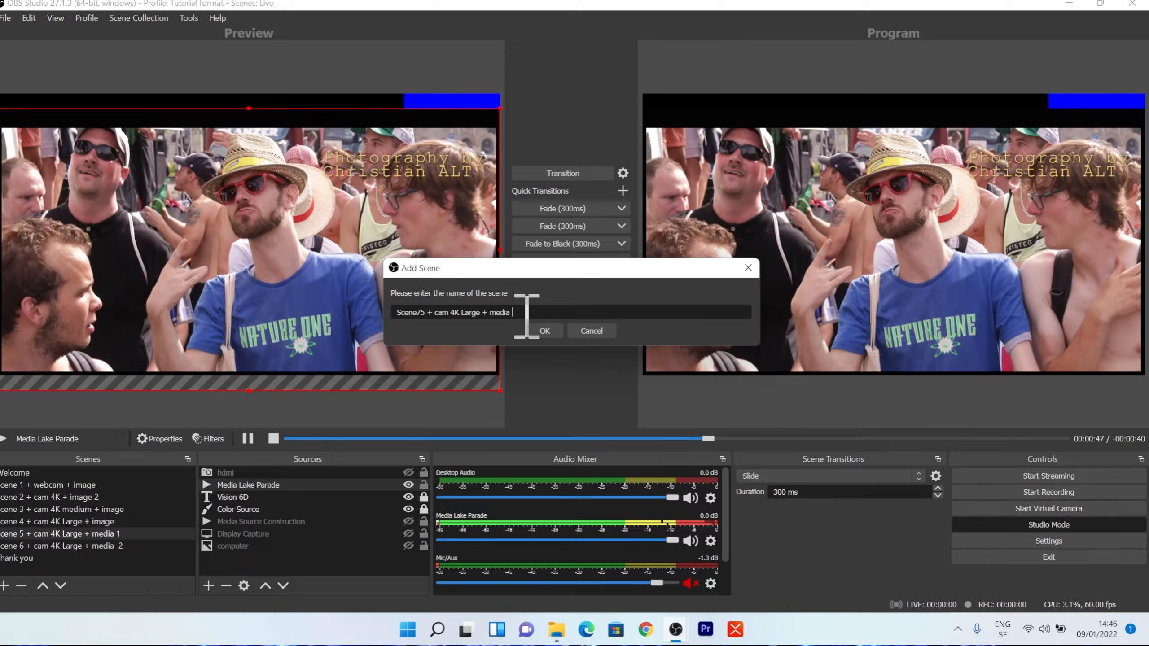
text(3)
click(544, 330)
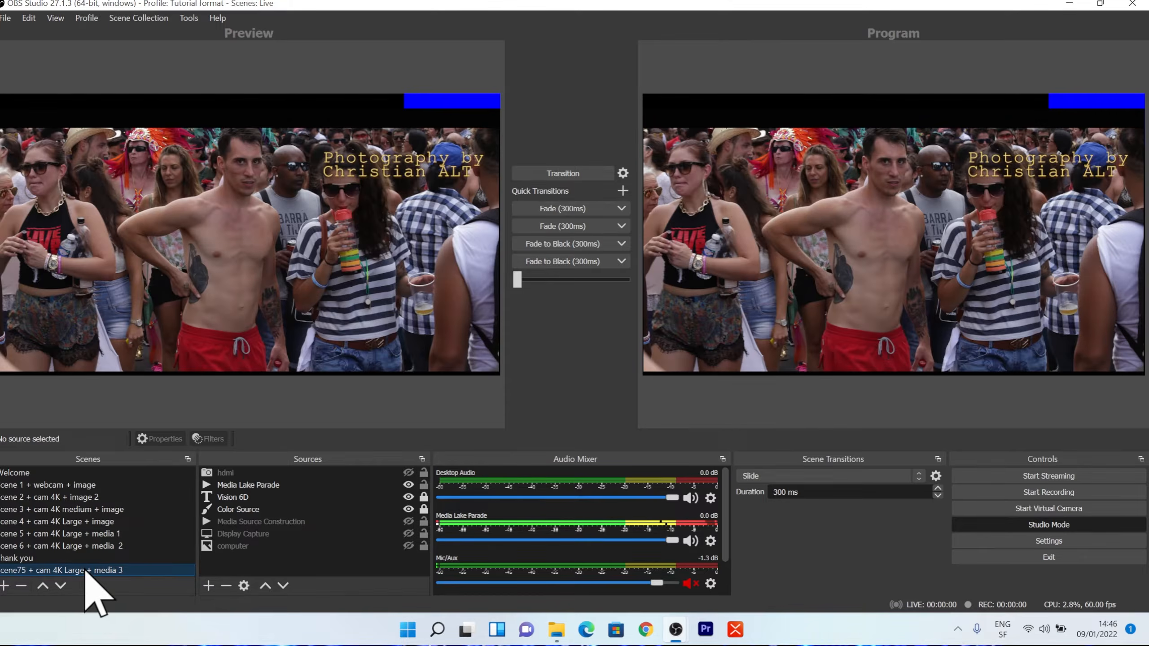
drag(85, 570, 84, 554)
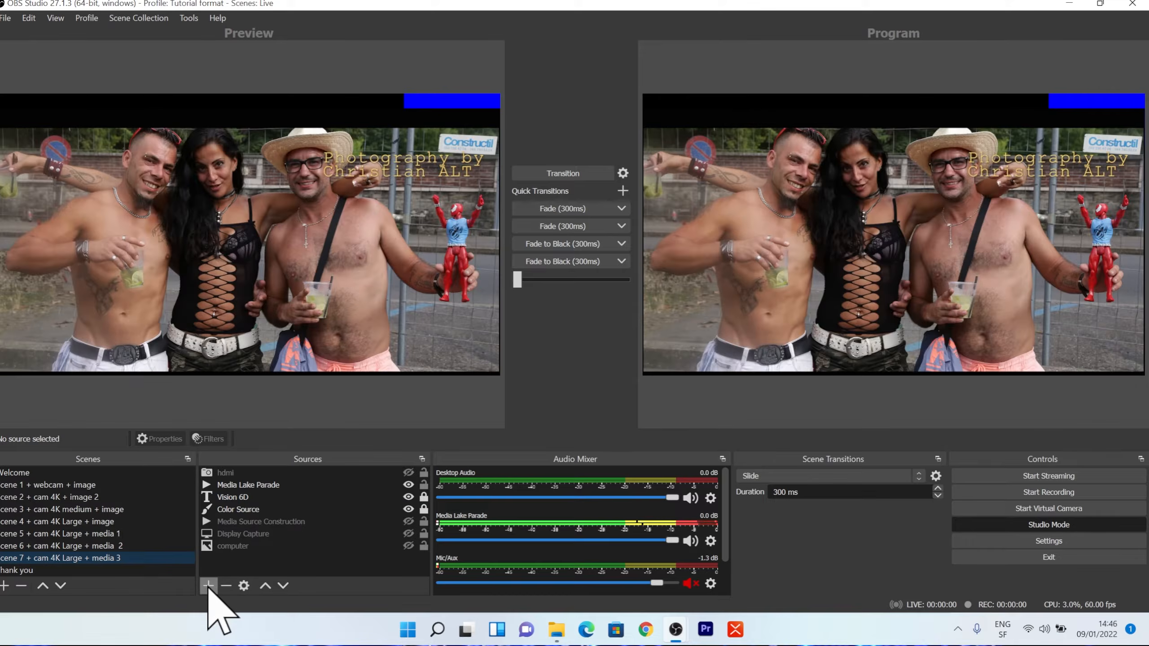
Add the existing media source Media Dancer to Scene 7 as a visible source.
click(209, 586)
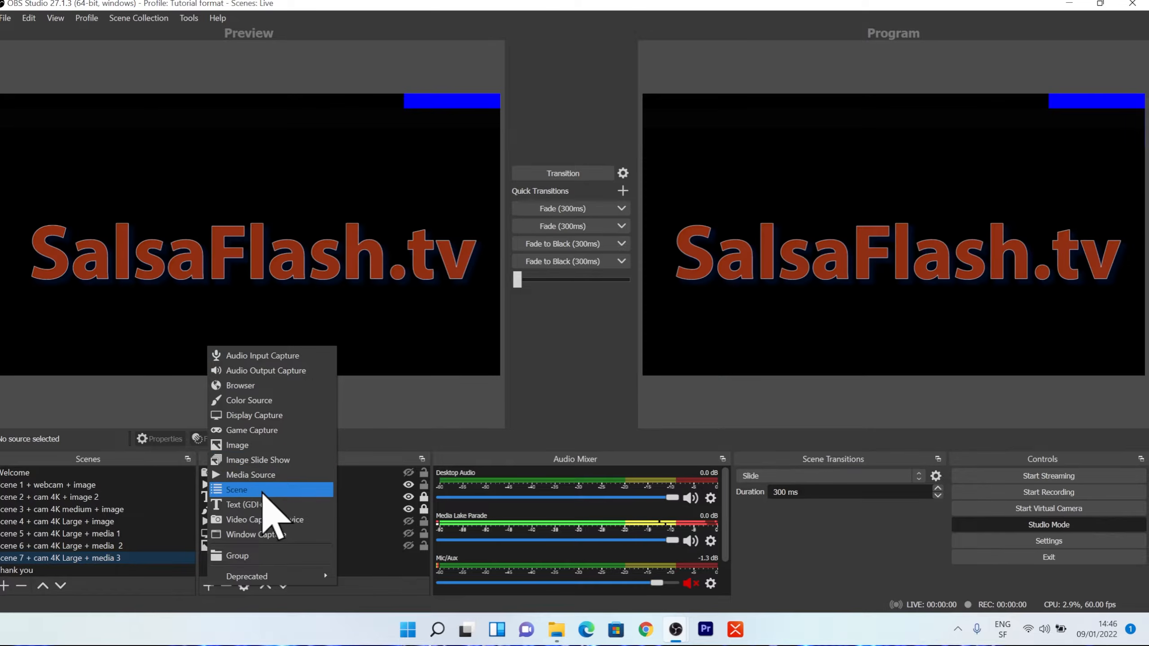
click(274, 475)
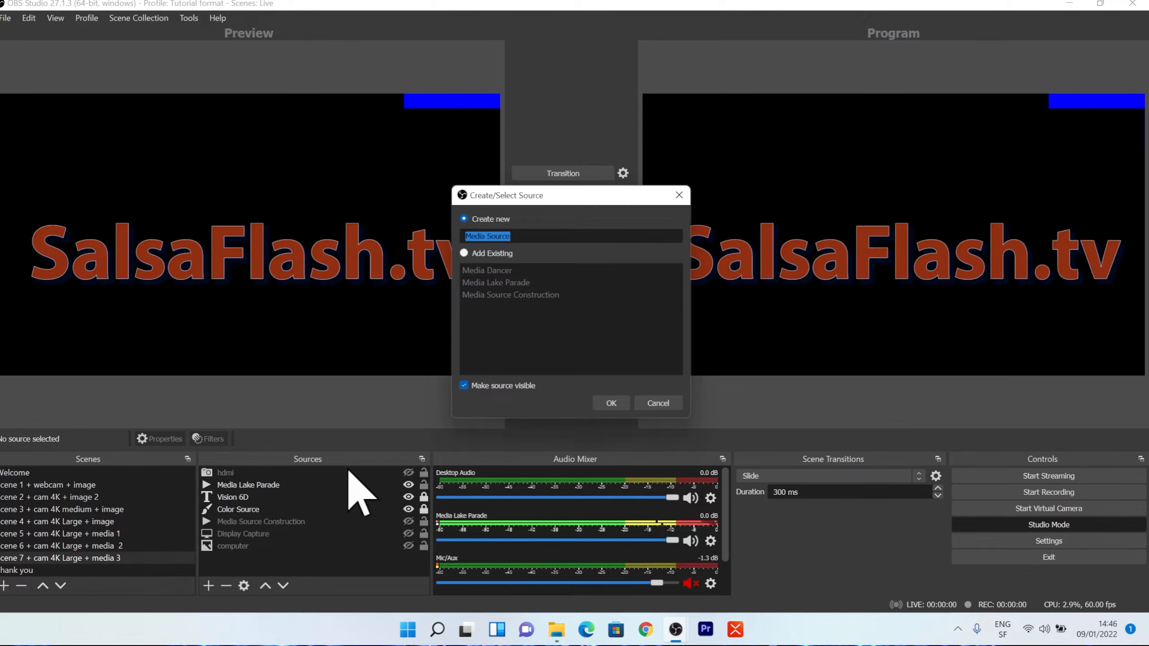
click(463, 253)
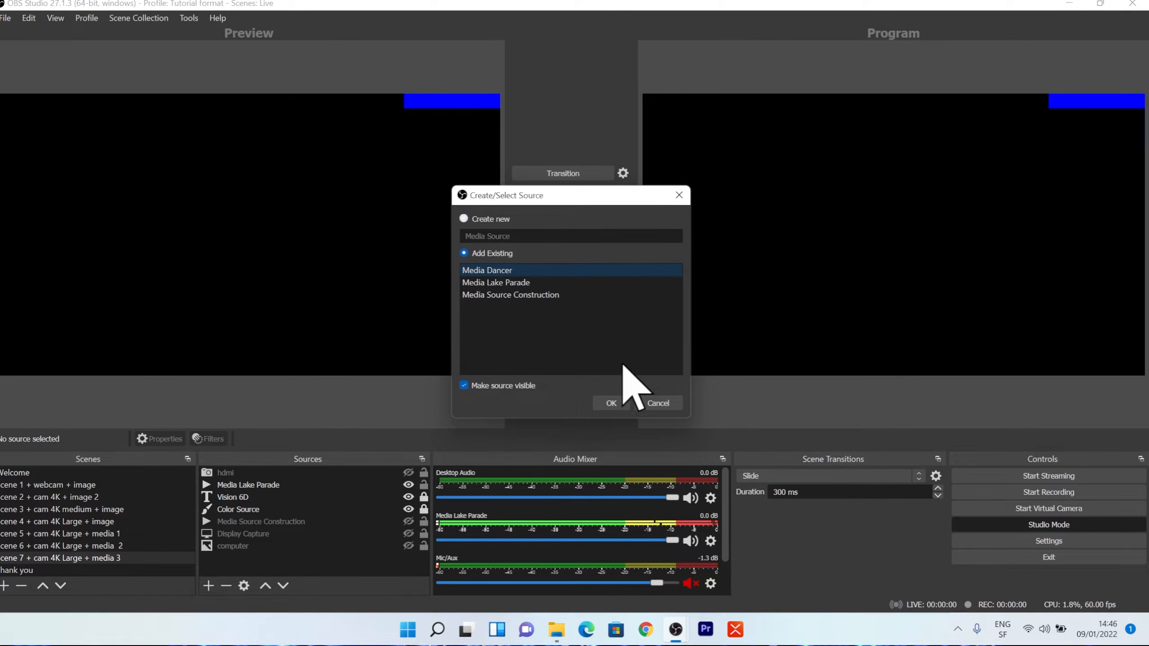
click(610, 402)
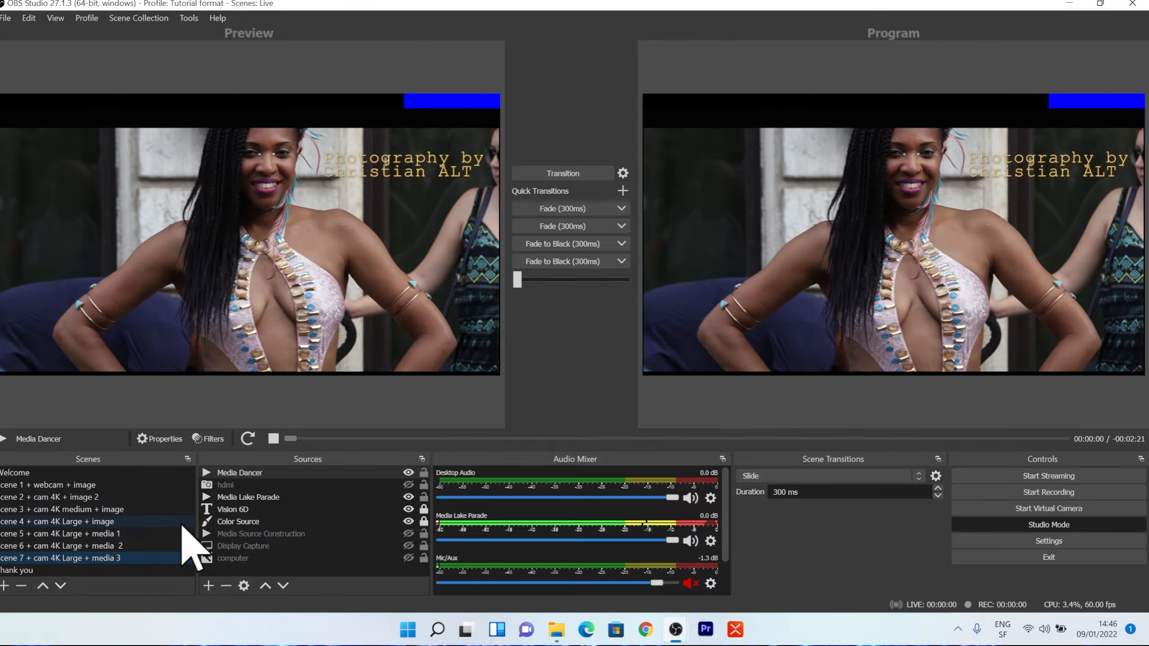
Hide Media Lake Parade in Scene 7 and move Media Dancer directly below Color Source in the source order.
click(240, 497)
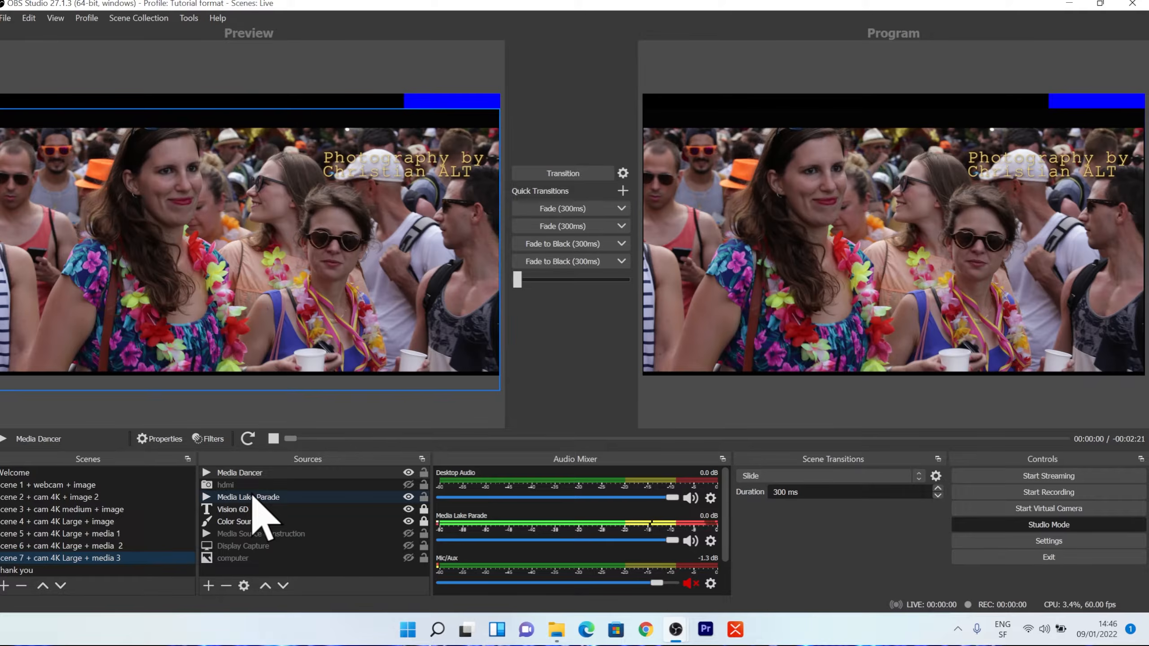
click(248, 496)
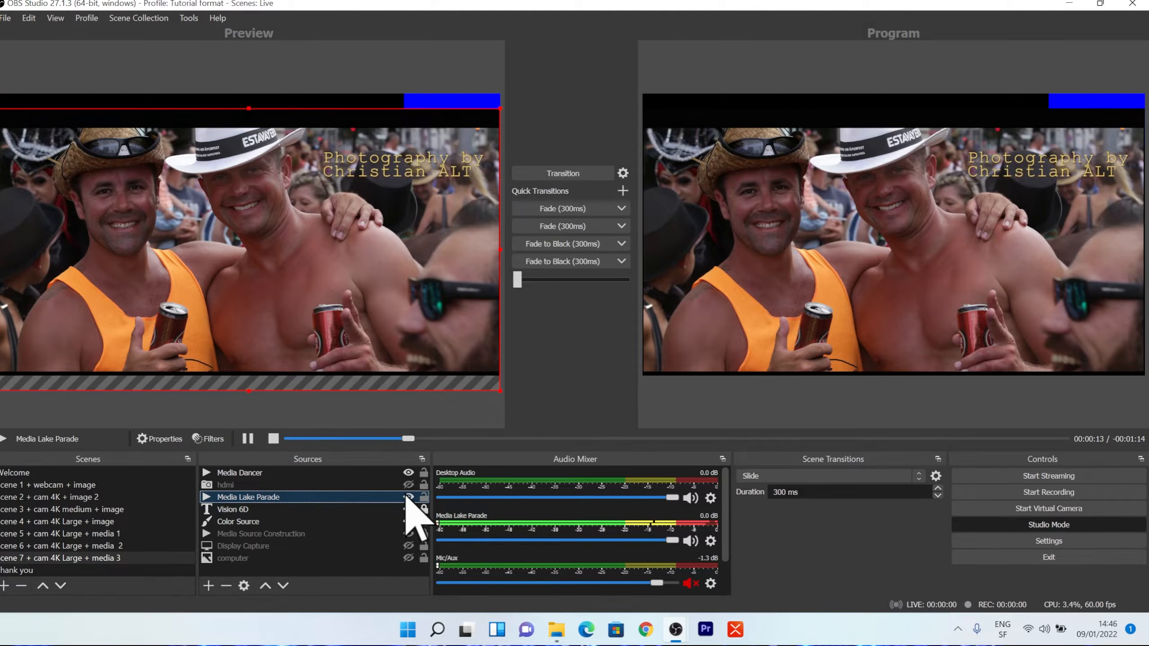
click(408, 497)
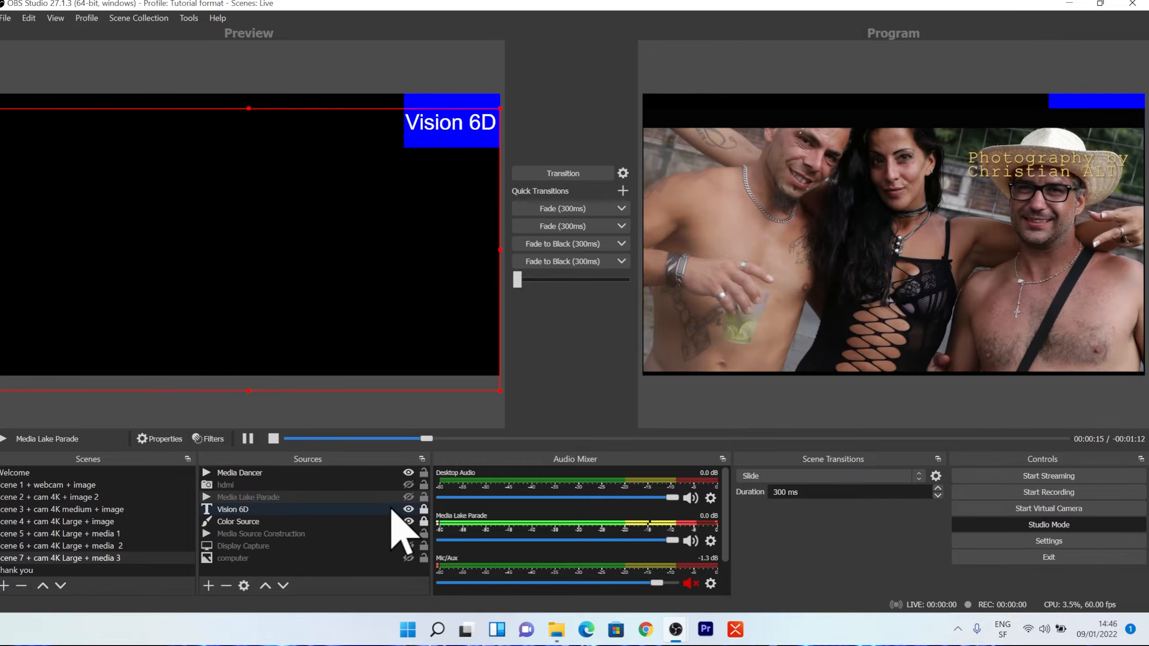
click(256, 473)
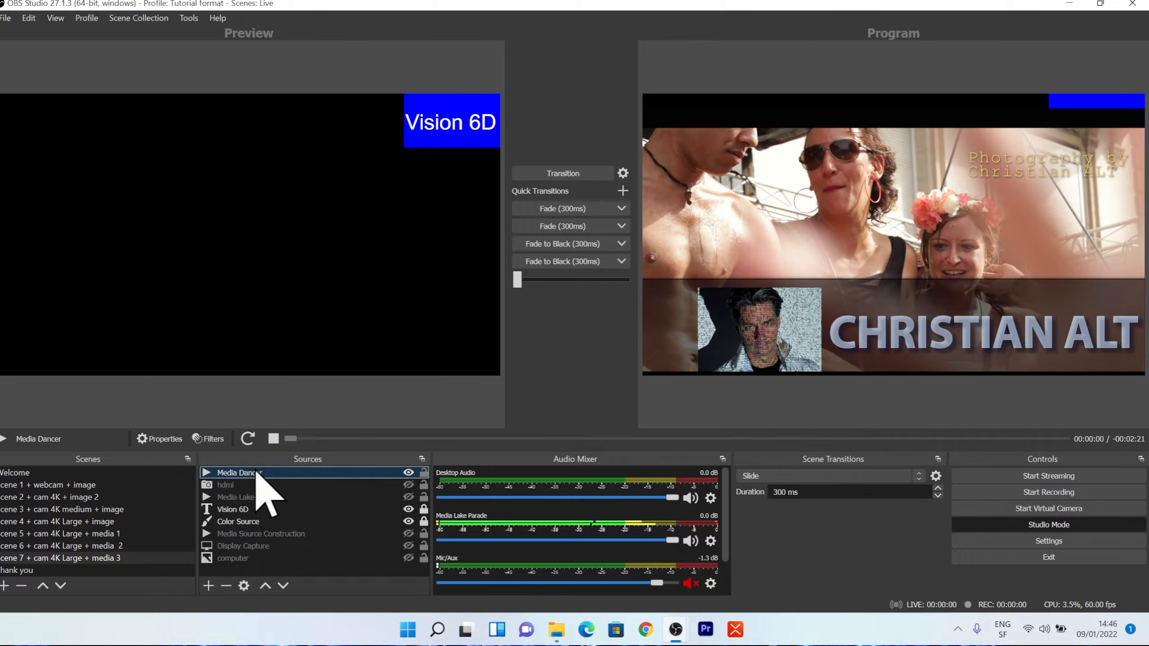
drag(259, 472, 261, 524)
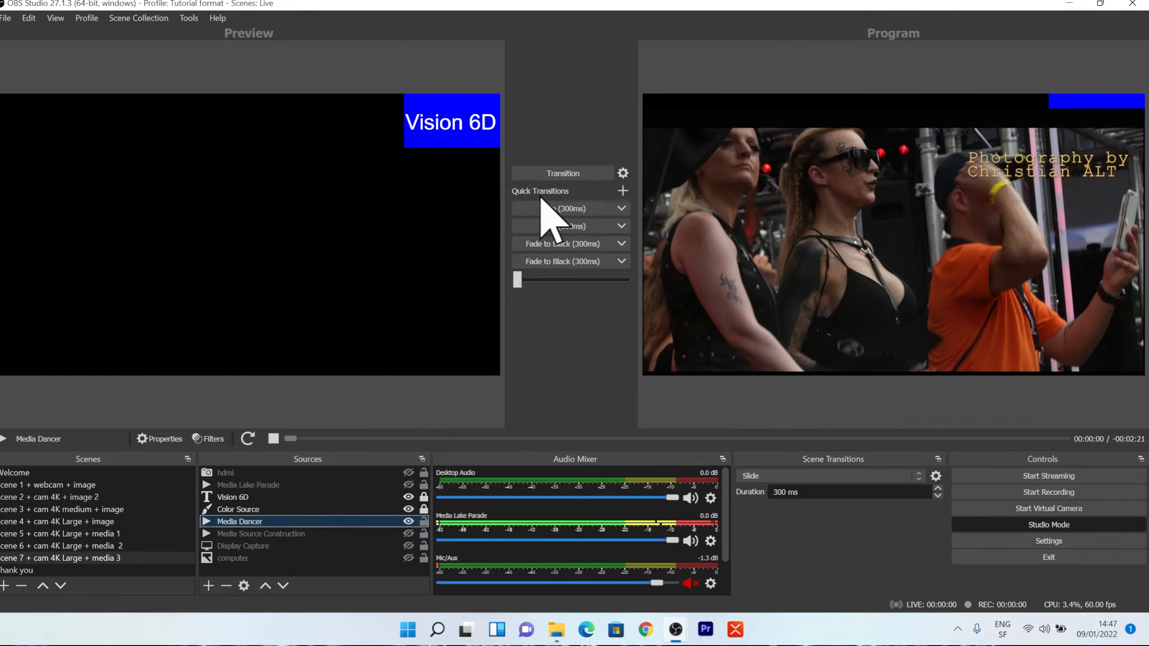
Transition Scene 7 with the Media Dancer video to the program output.
click(564, 174)
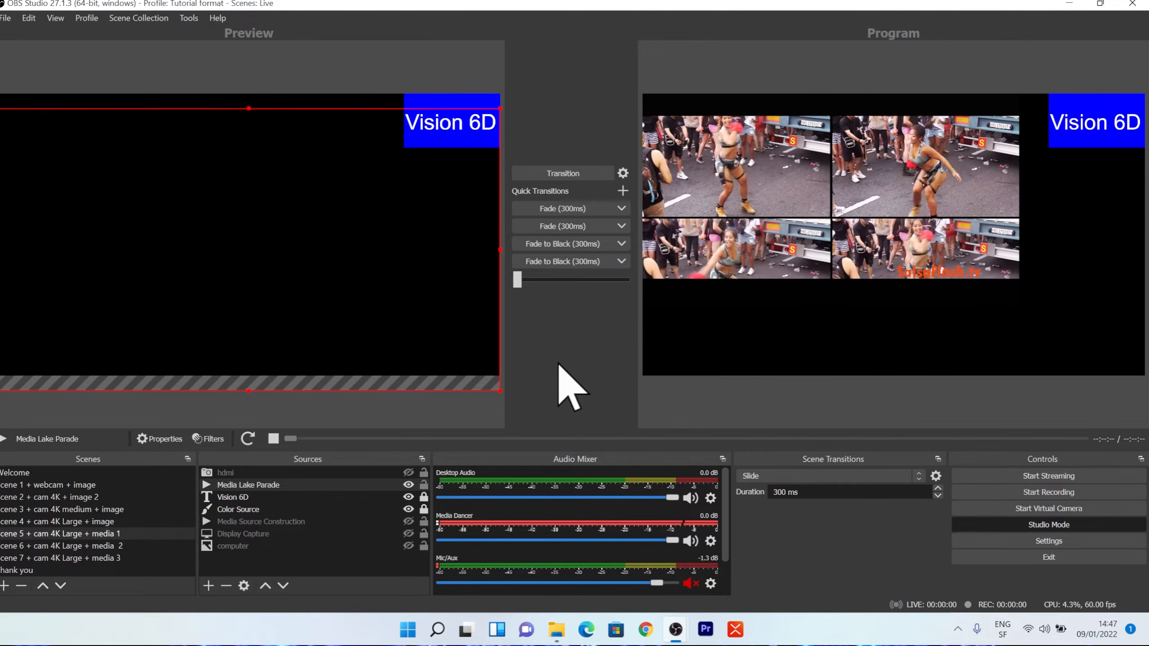
Fit the Media Dancer source in Scene 7 to the screen and transition the updated scene to the program.
click(85, 559)
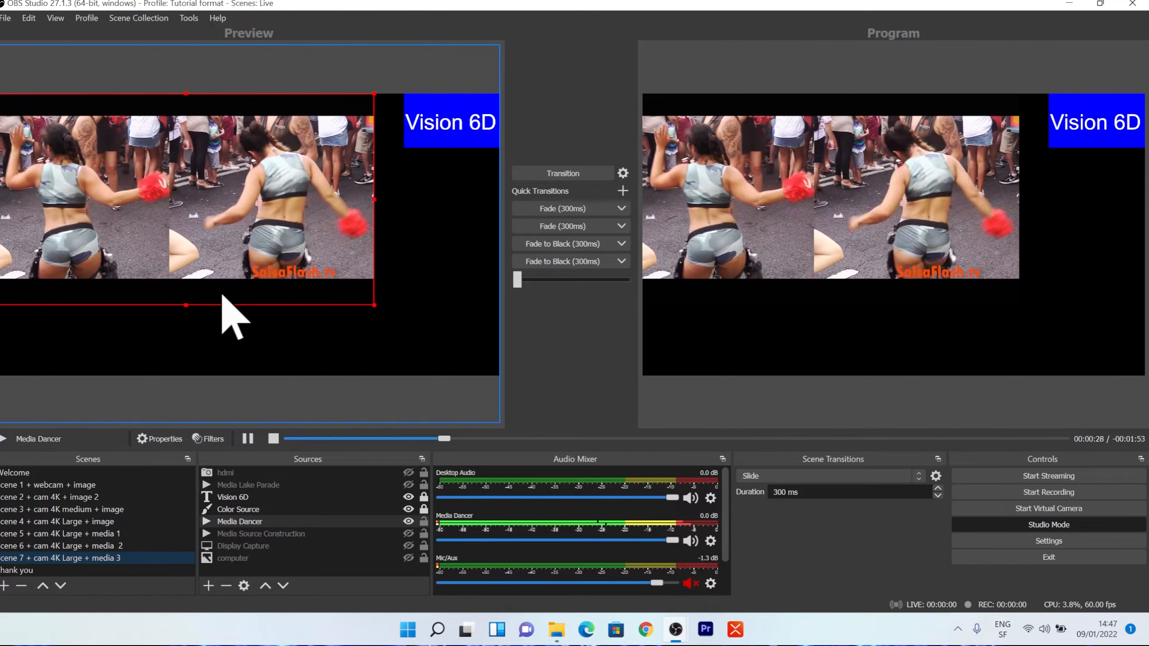
right_click(276, 254)
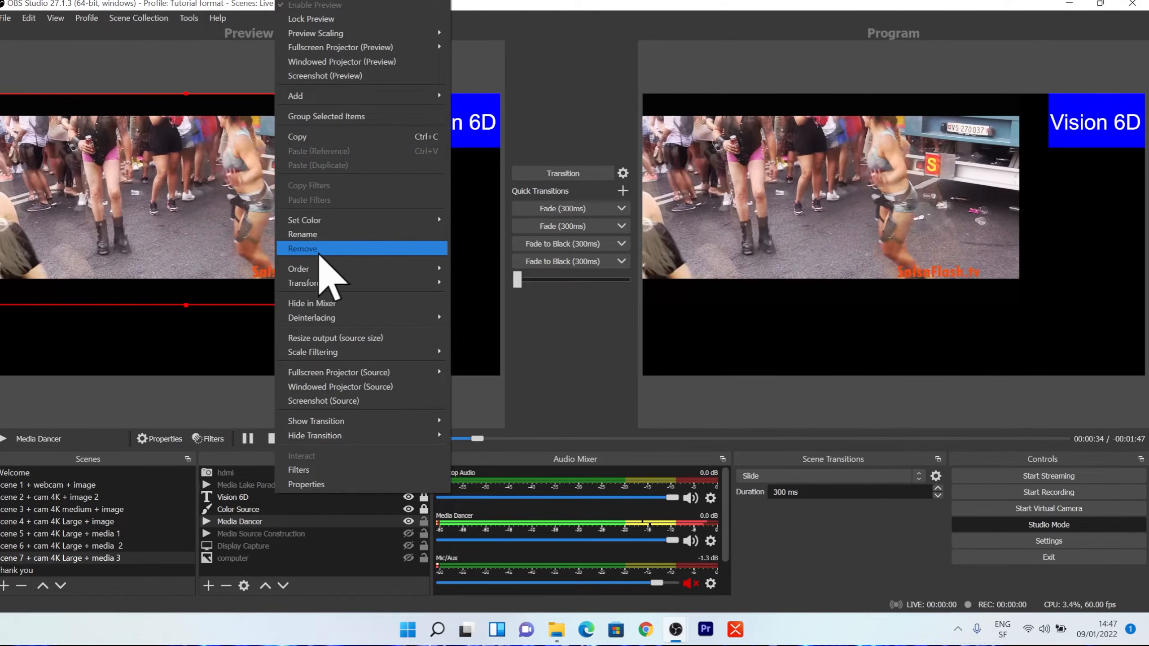
mouse_move(429, 283)
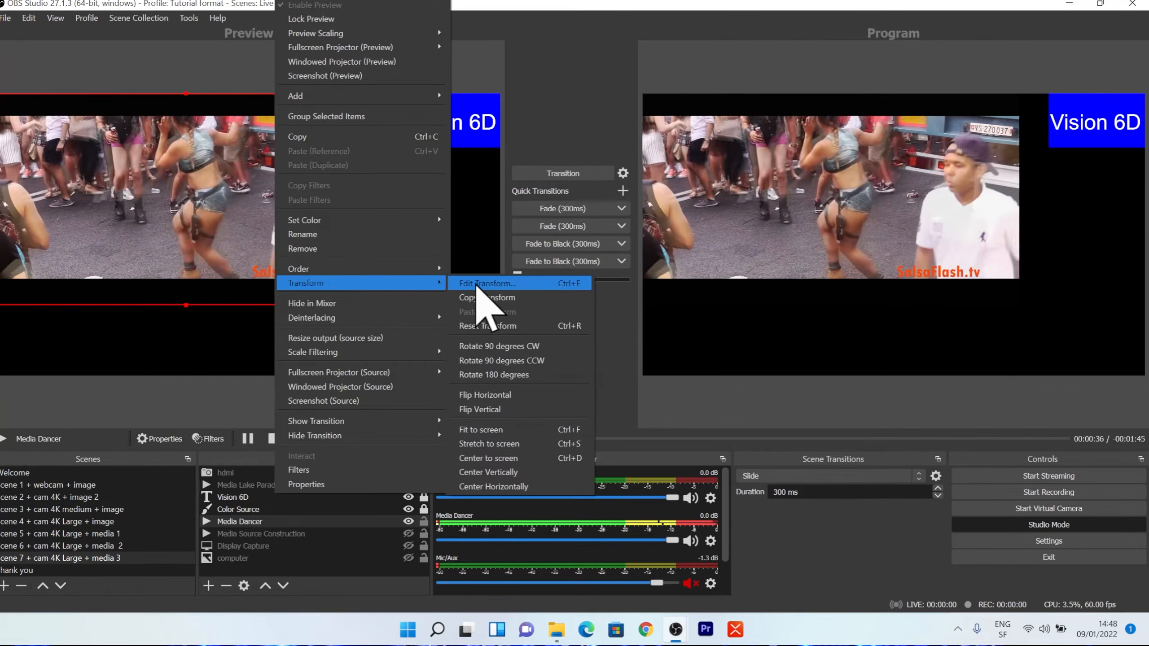
click(517, 432)
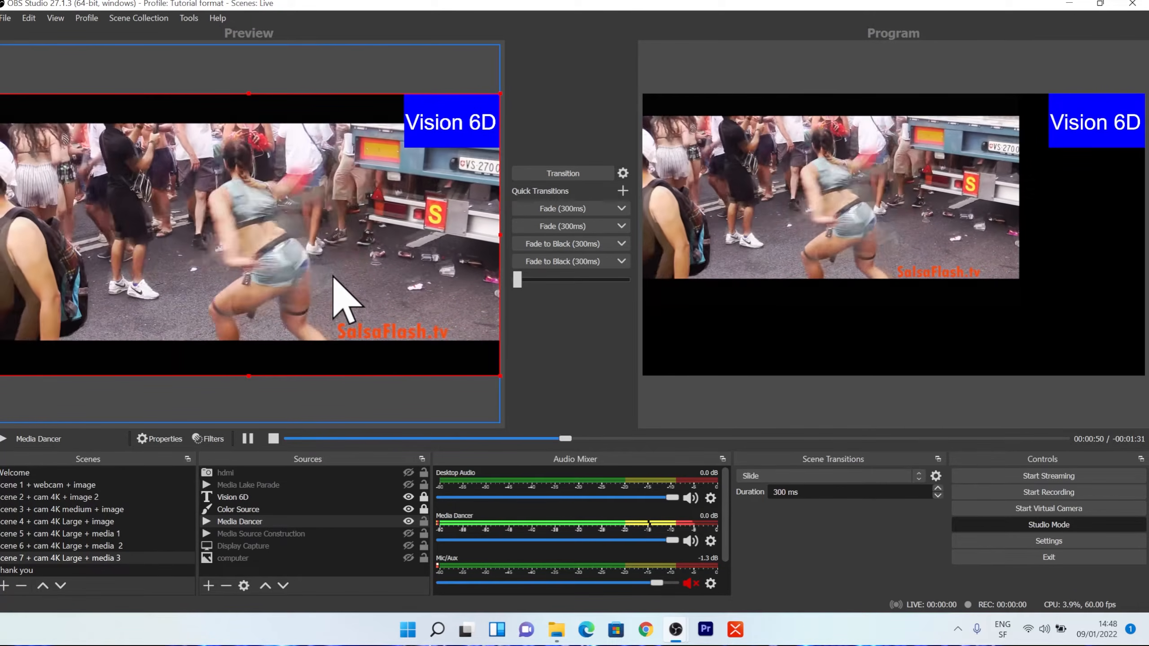
click(563, 174)
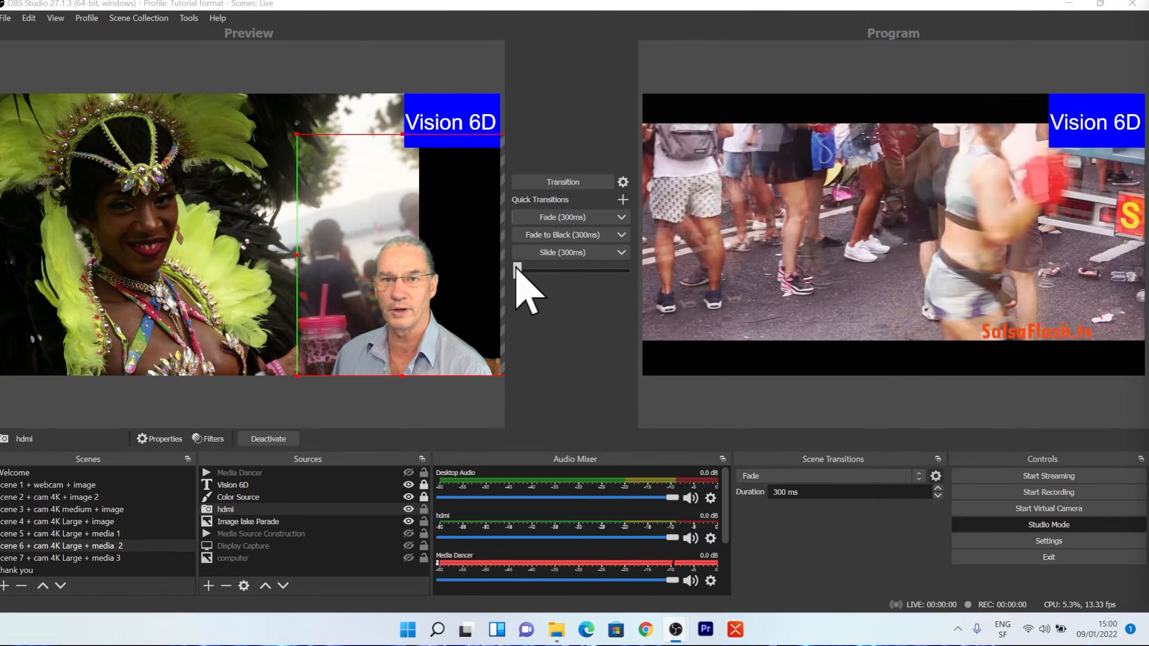
Blend the previewed Scene 6 partway into the program with the manual transition slider.
drag(516, 268, 597, 279)
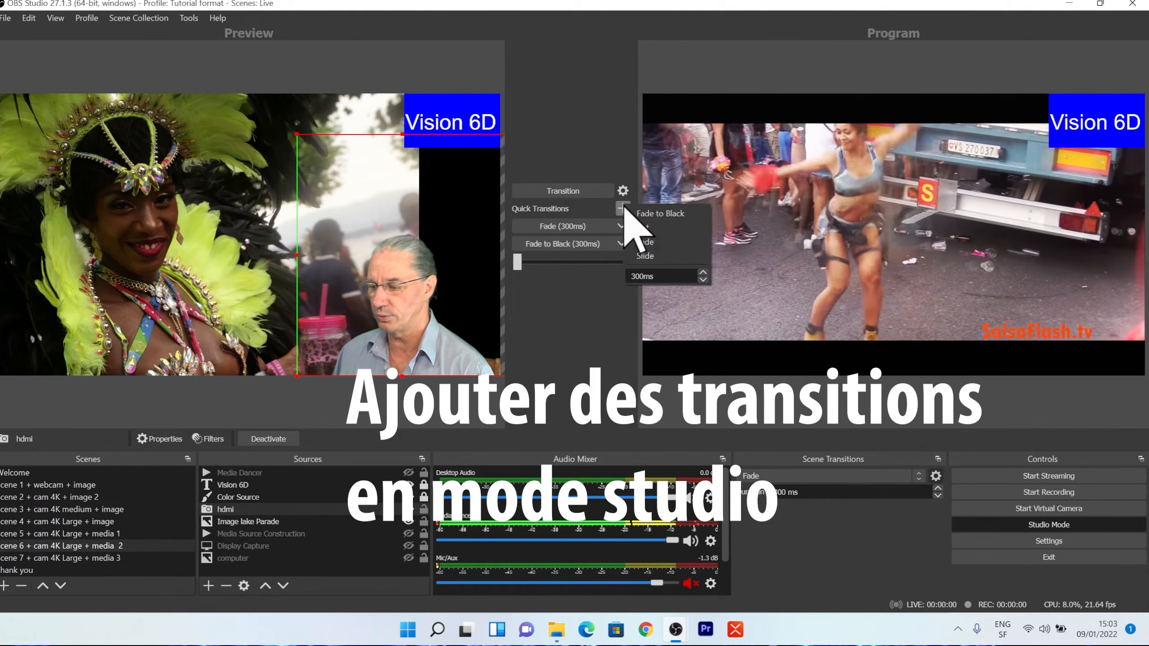
Add a 300 ms Slide quick transition and use it to send the previewed Scene 6 to the program.
click(647, 257)
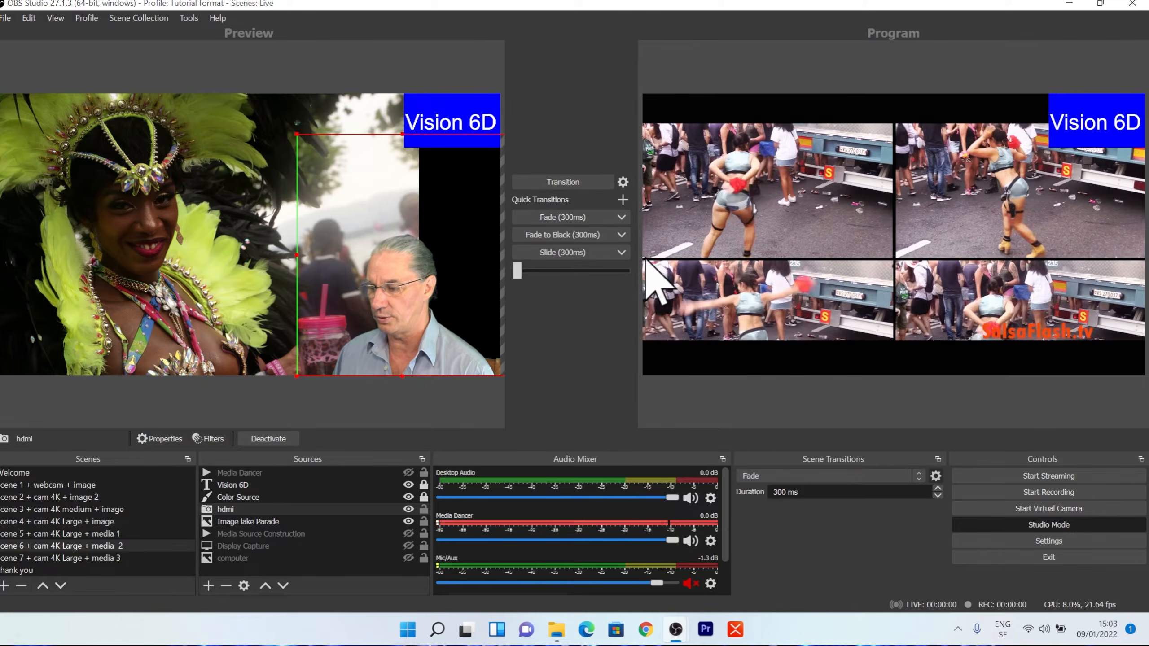
click(563, 252)
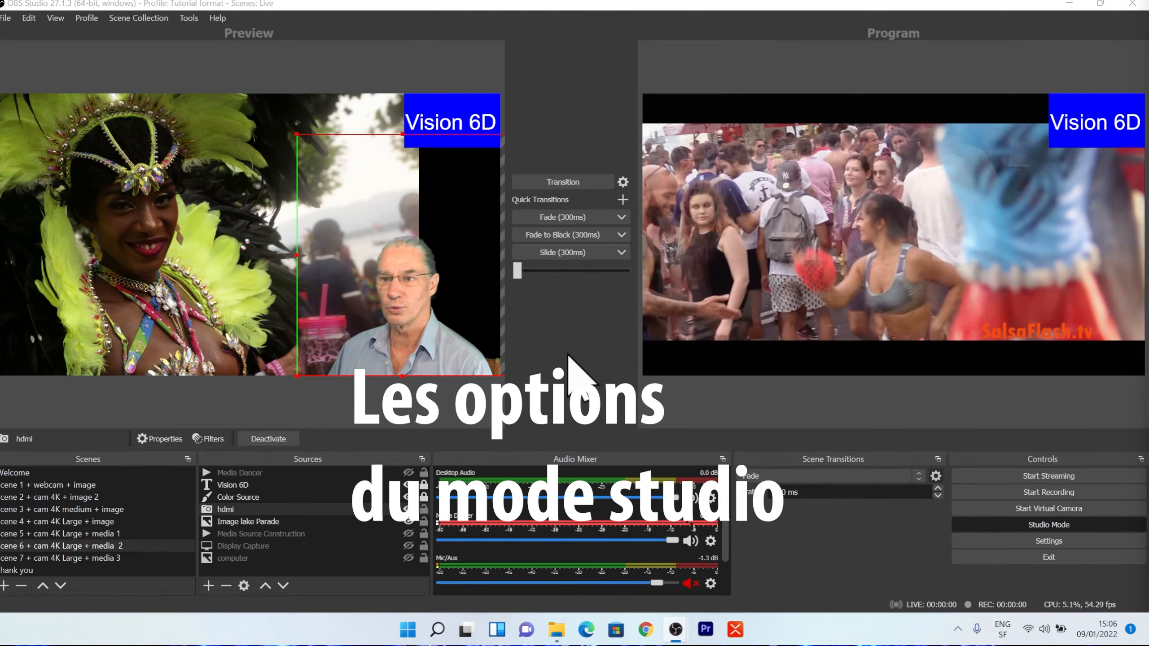
Enable the portrait/vertical layout for Studio Mode in the general settings and apply the change.
click(1023, 541)
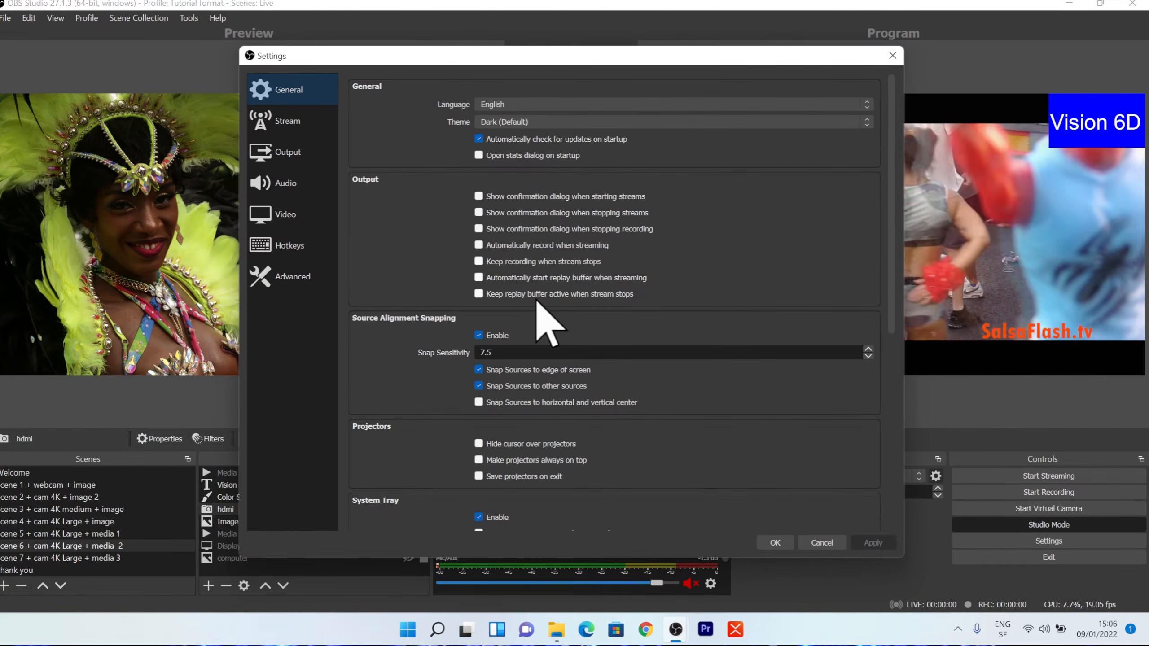
scroll(442, 420, down, 5)
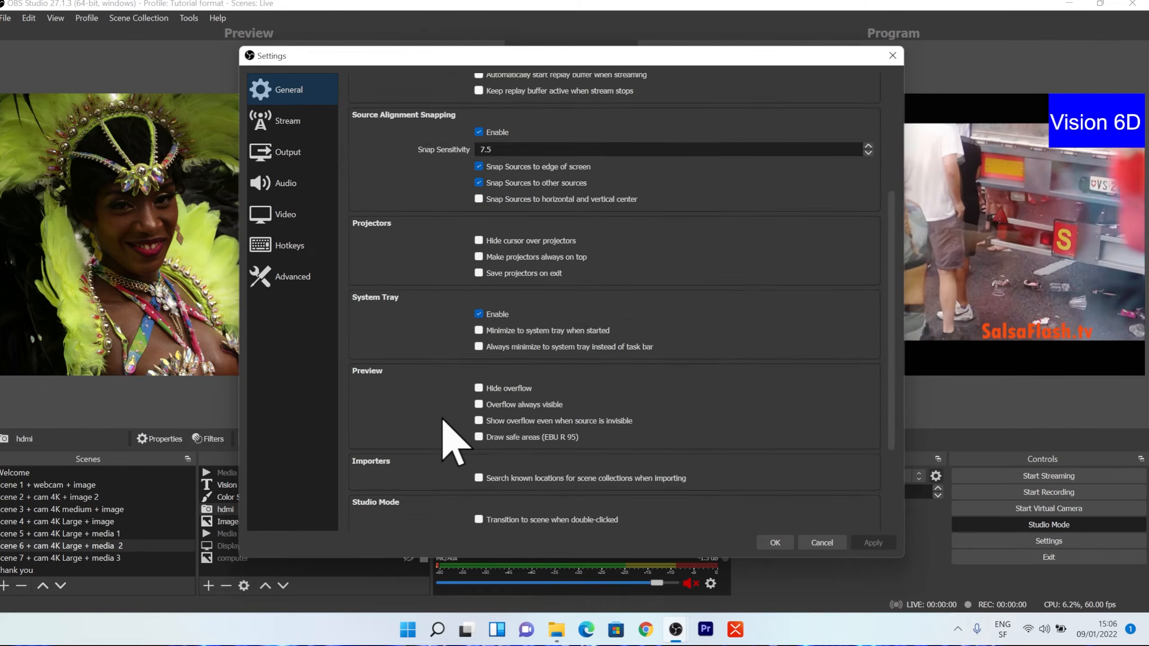
scroll(442, 419, down, 2)
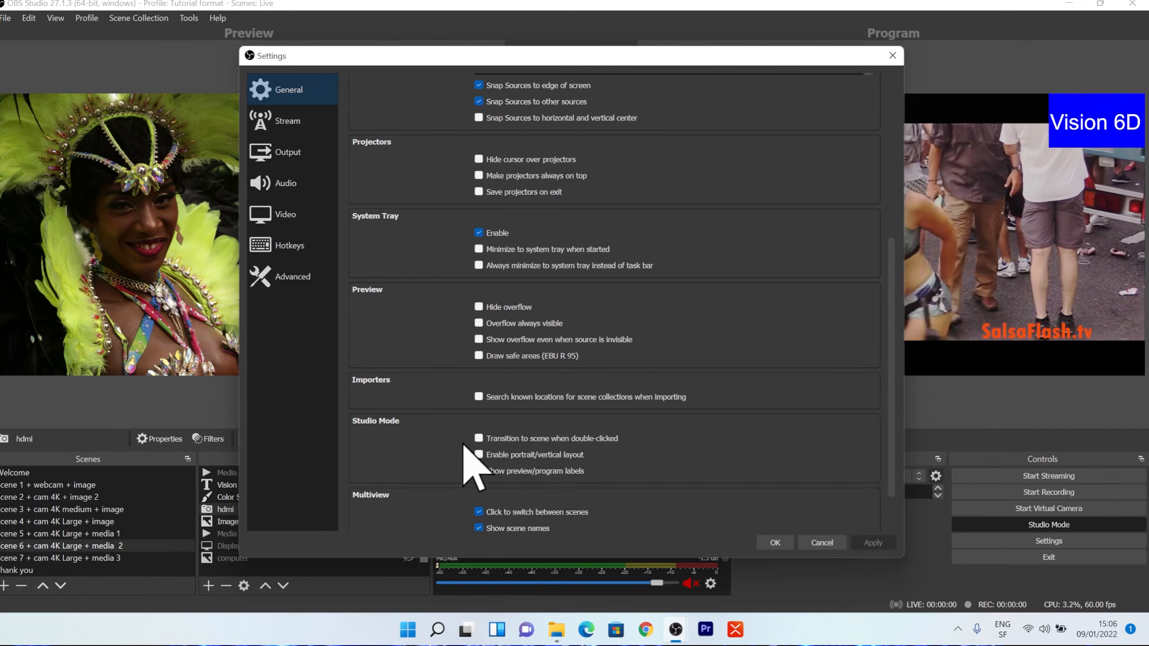
click(479, 454)
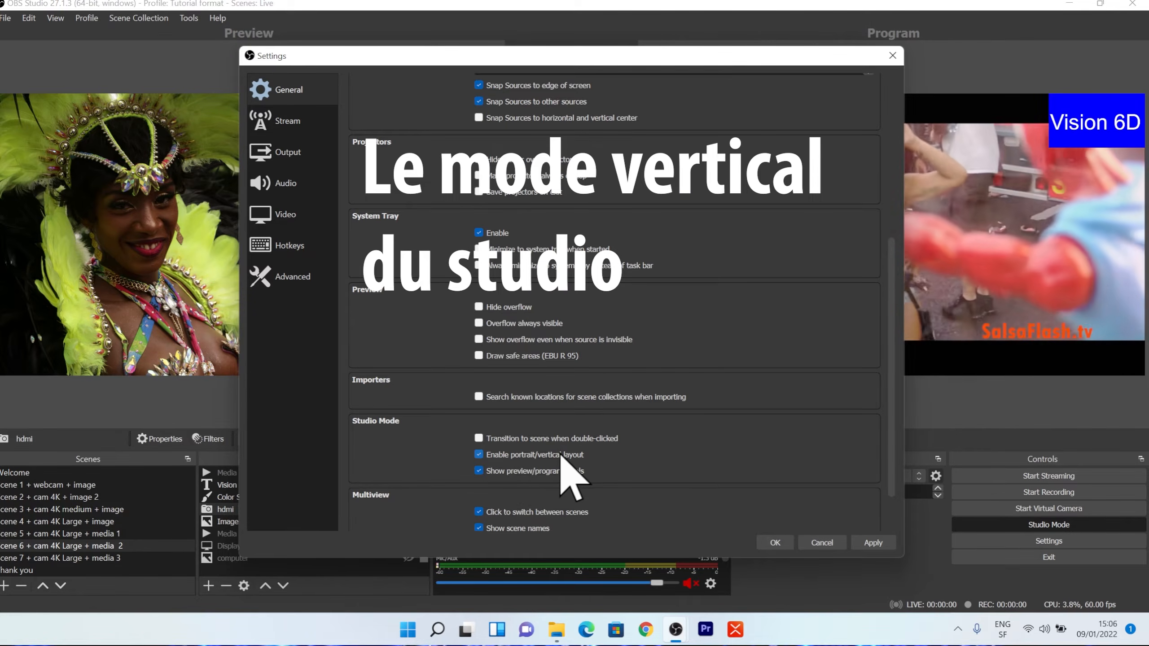
click(873, 544)
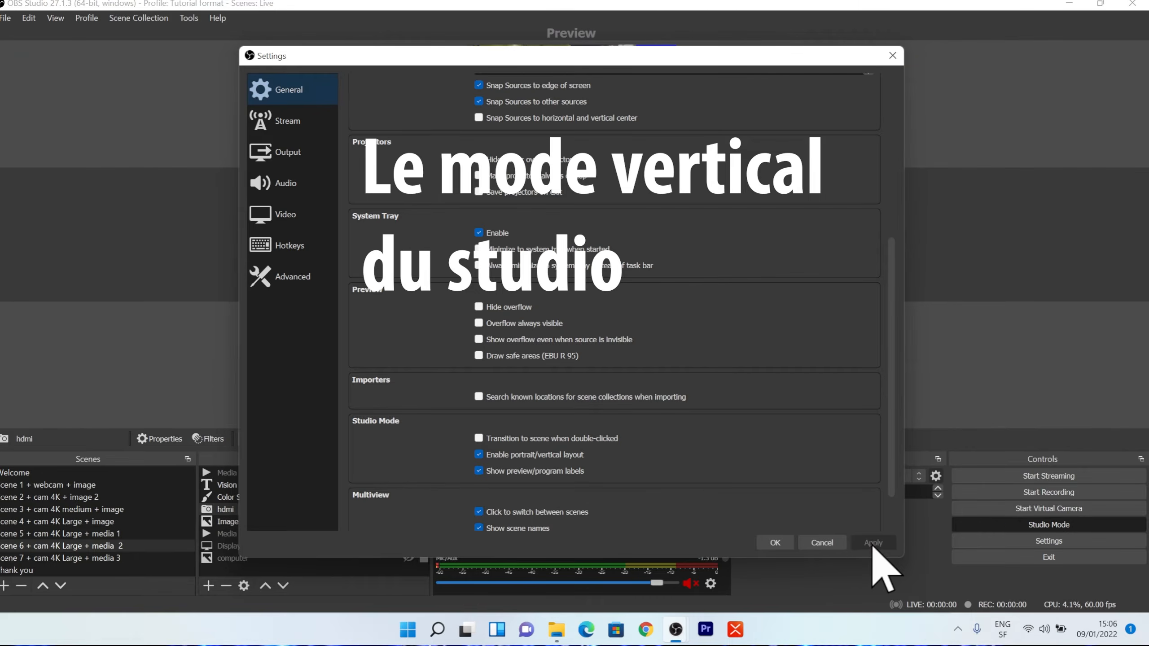
click(771, 543)
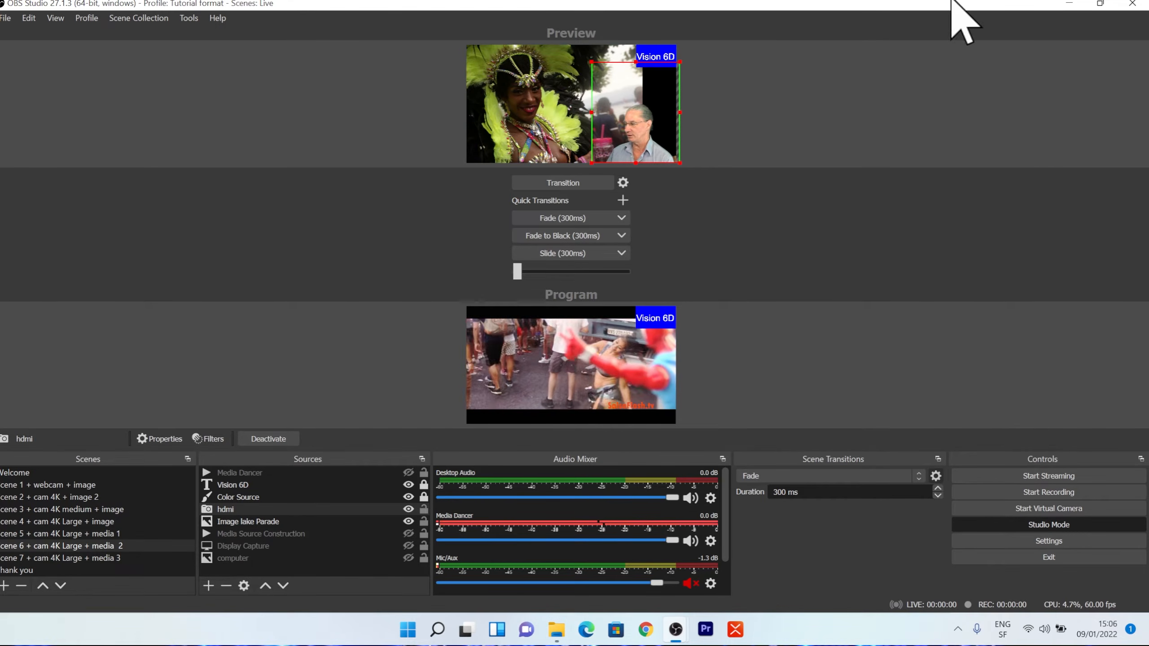
Restore the maximized program window and narrow it to about half the screen width.
click(1100, 4)
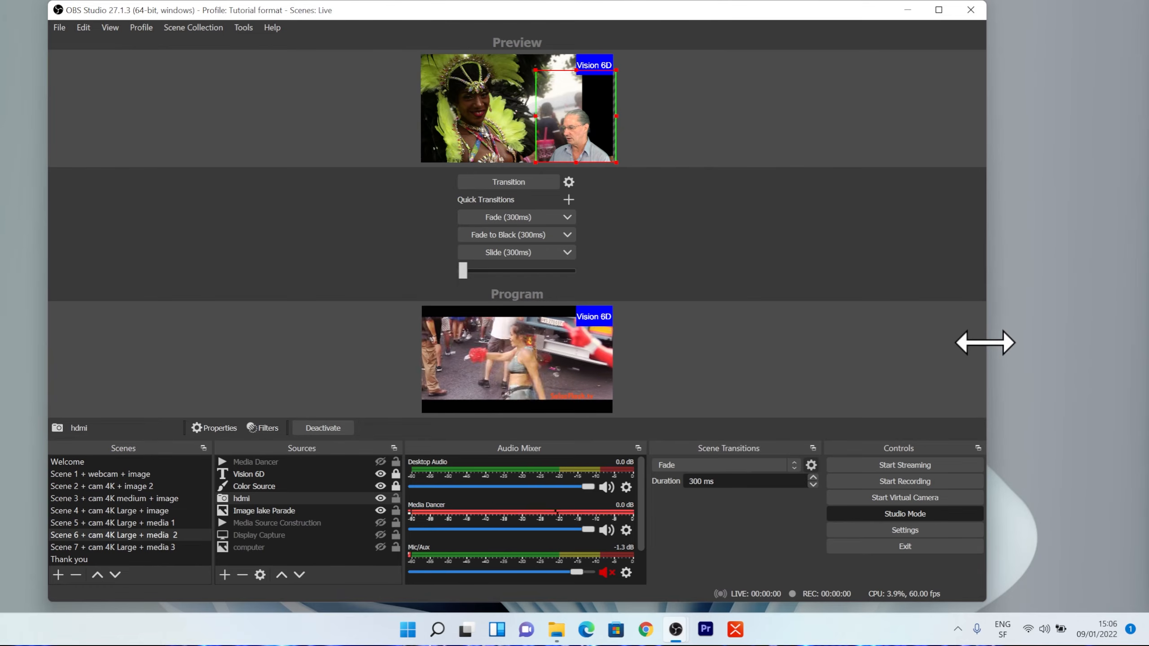
drag(986, 342, 629, 338)
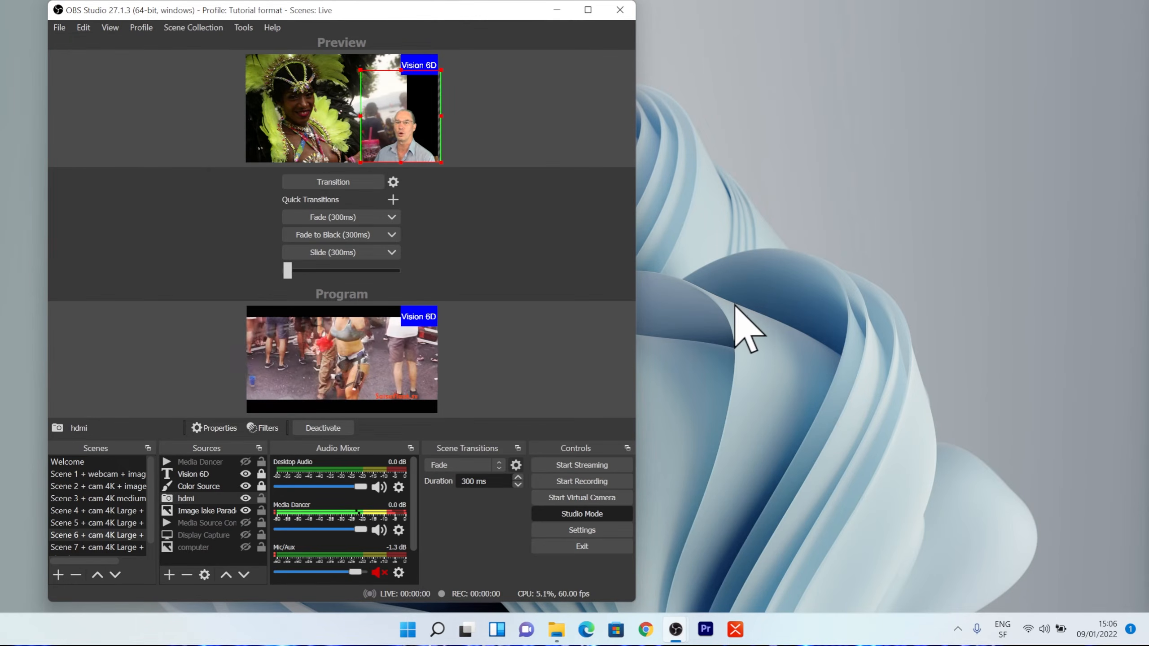